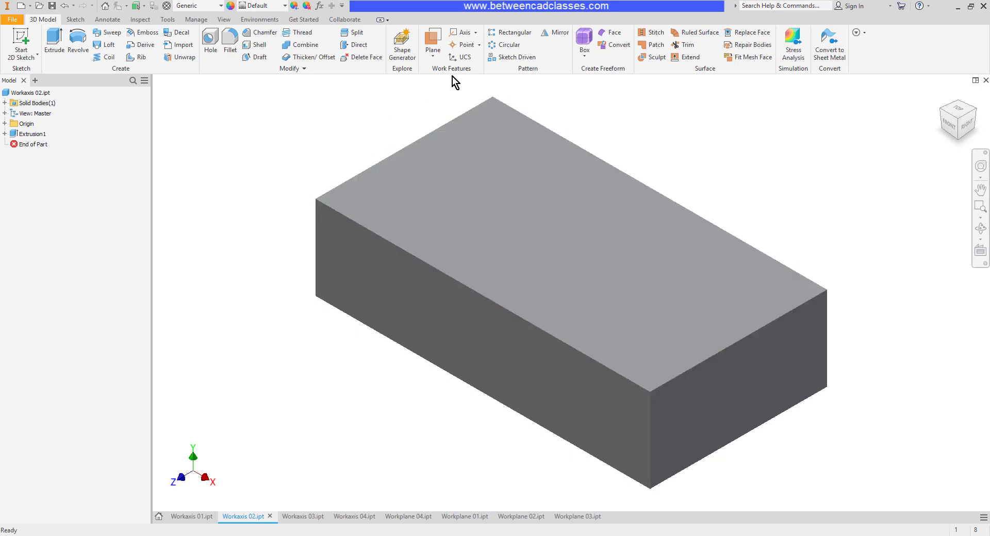
- Open the Axis dropdown of work axis creation methods for the rectangular block
left_click(475, 33)
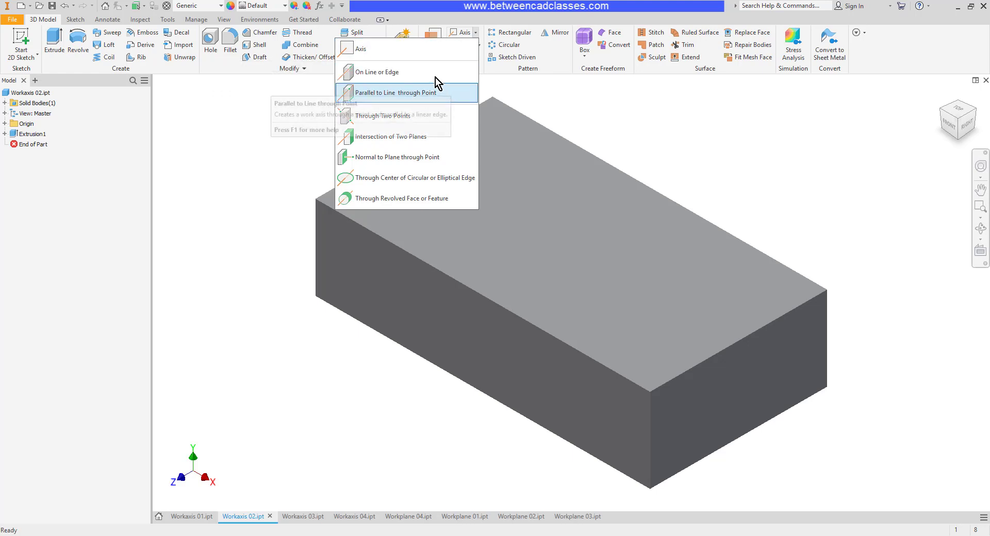
- Add On Line or Edge work axes along the back top edge and the front-right top edge
left_click(422, 73)
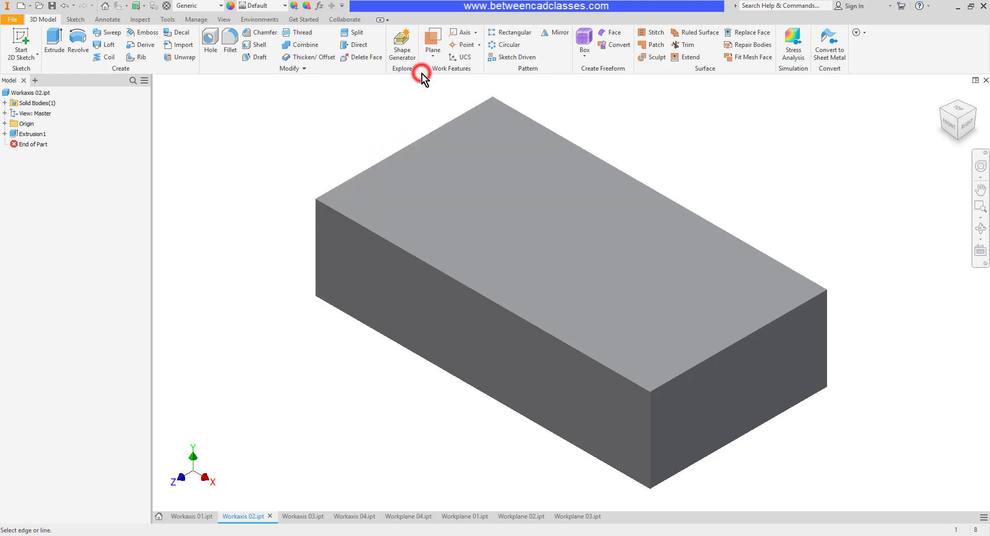
left_click(404, 149)
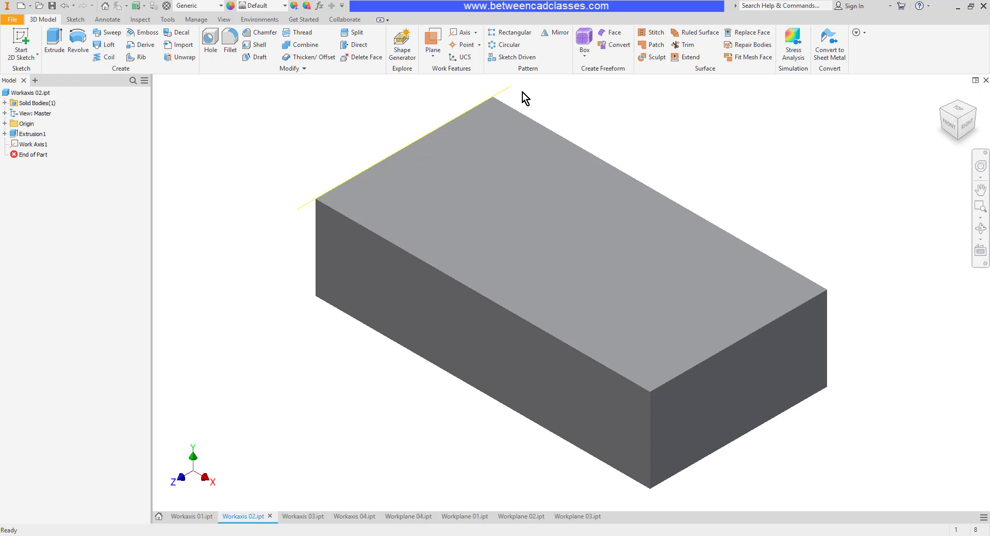
left_click(737, 341)
left_click(824, 191)
key("/")
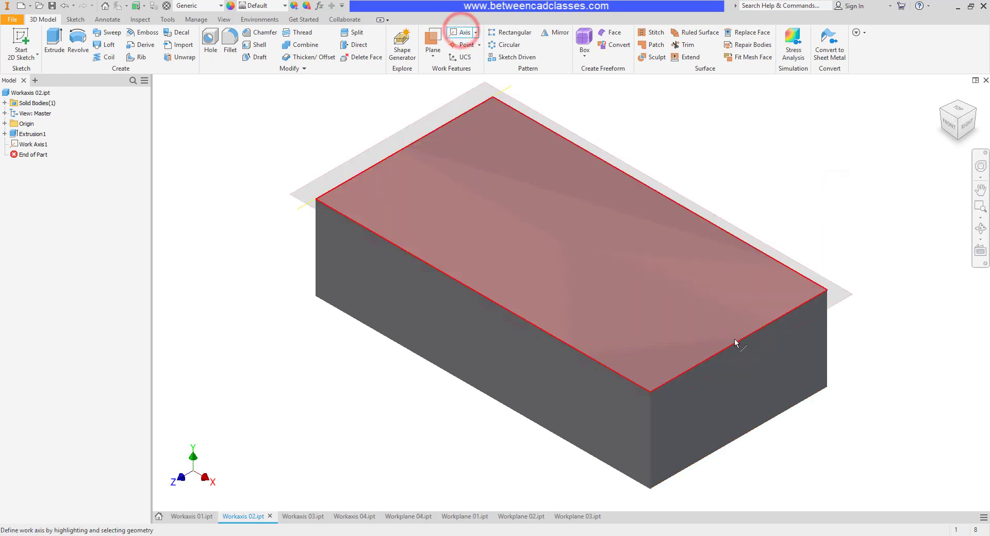
left_click(735, 343)
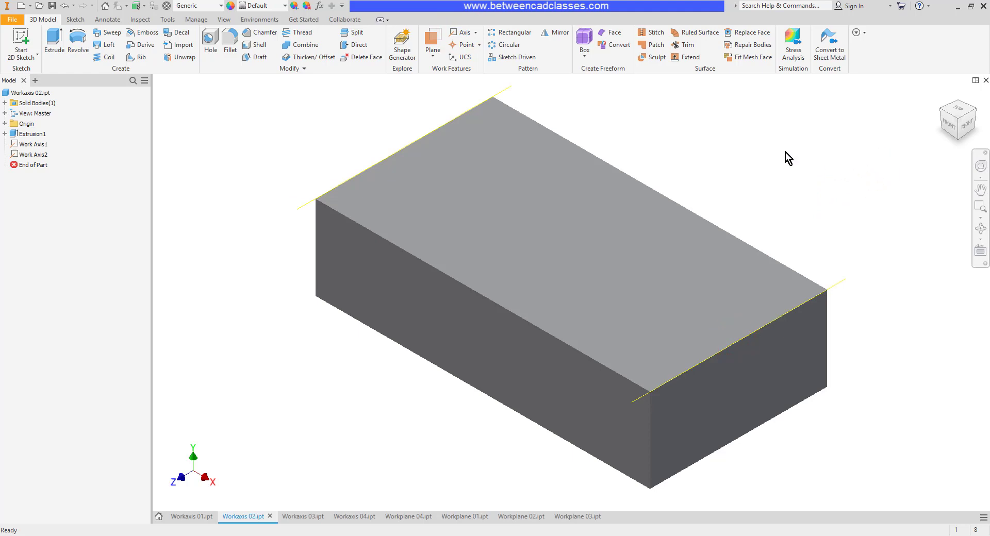
left_click(475, 32)
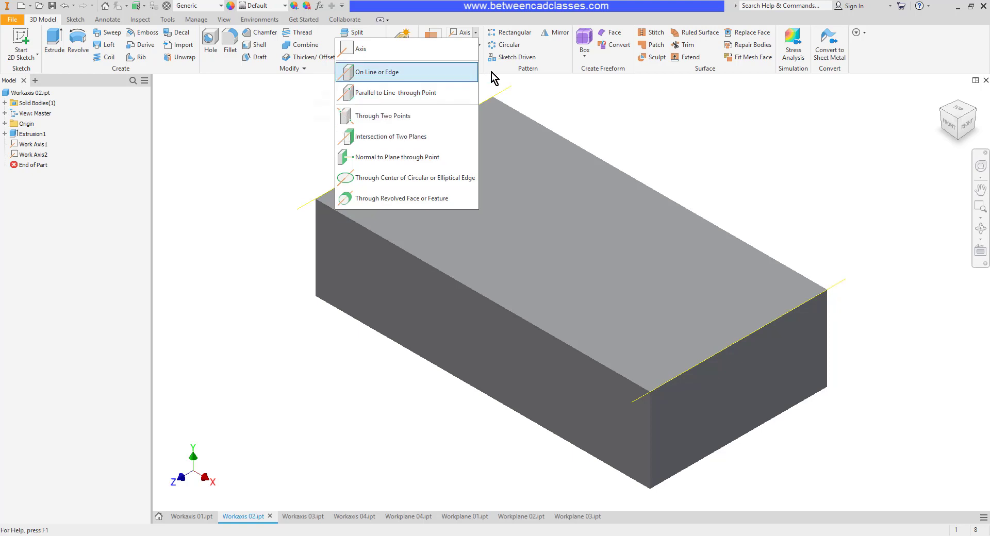
- Place a work point at the midpoint of the box's front top edge
left_click(555, 95)
left_click(471, 44)
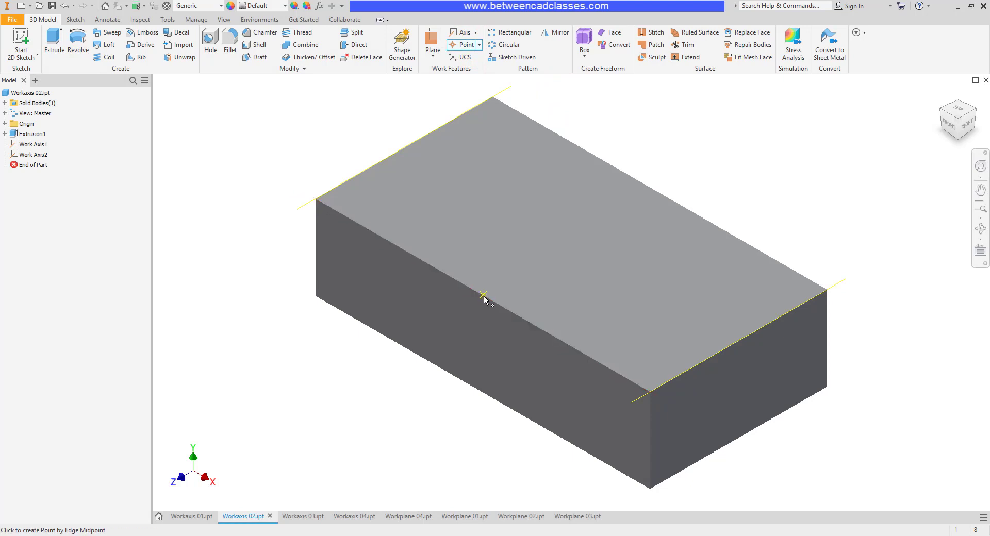
left_click(483, 296)
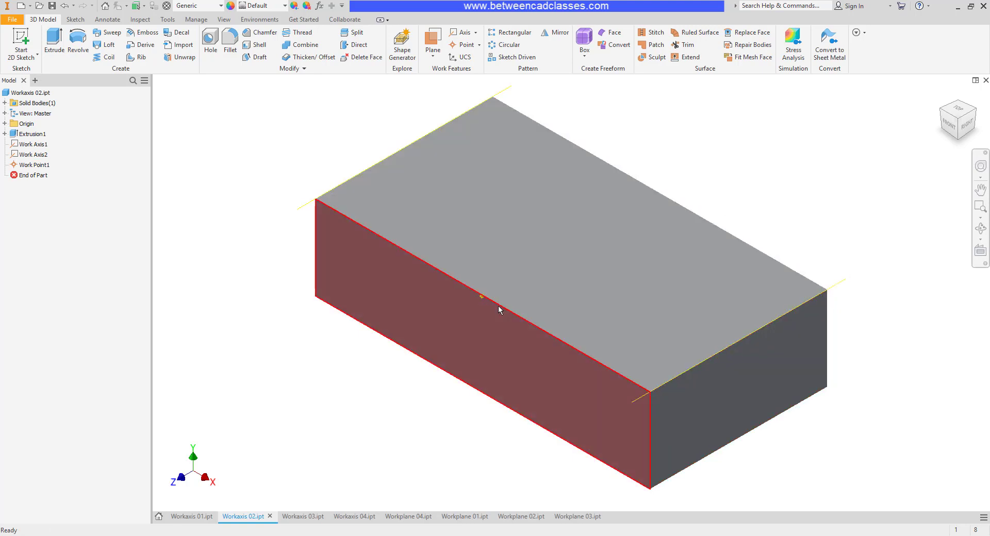
- Create a work axis parallel to Work Axis2, passing through the midpoint work point
left_click(475, 32)
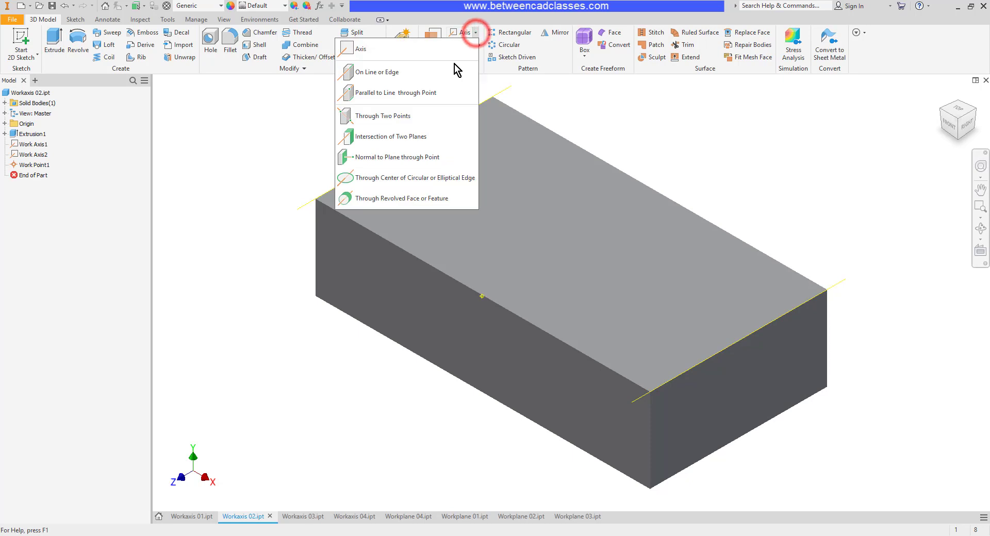
left_click(421, 93)
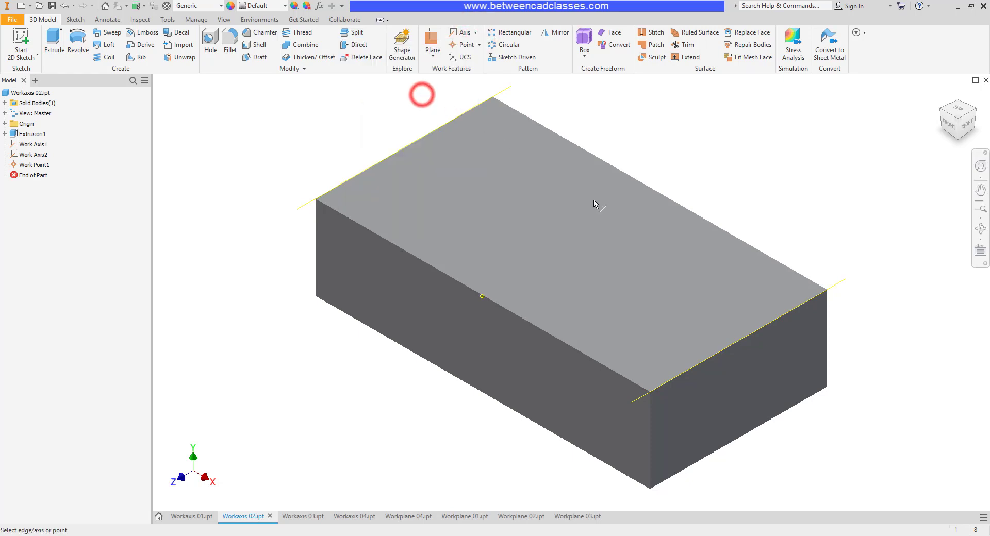
left_click(838, 283)
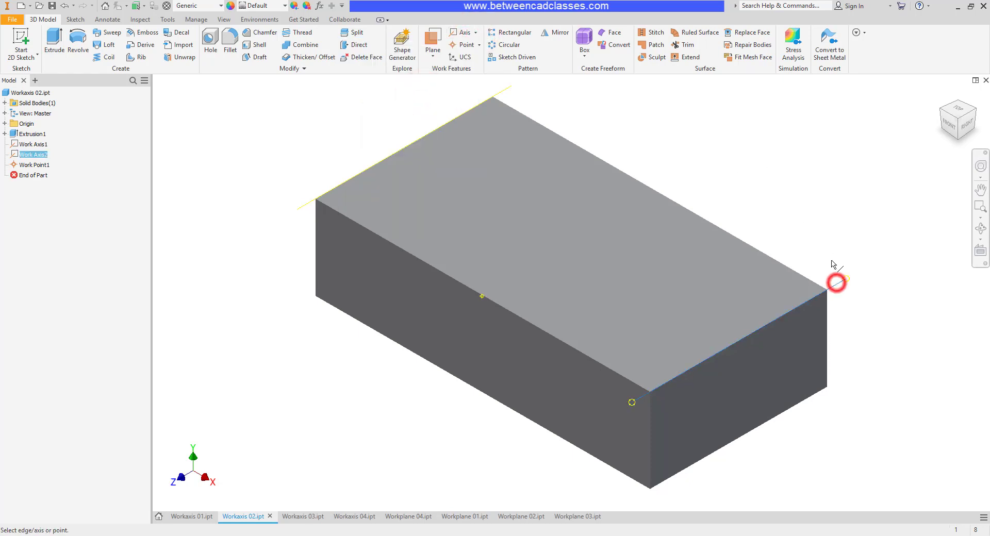
left_click(482, 297)
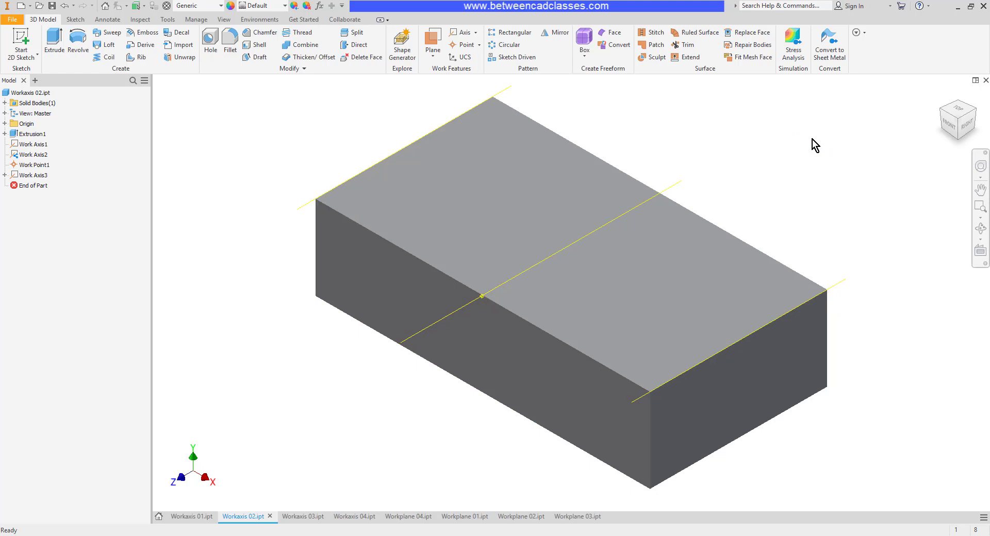
- Create a diagonal two-point work axis from the top-right corner to the lower-left front corner
left_click(475, 32)
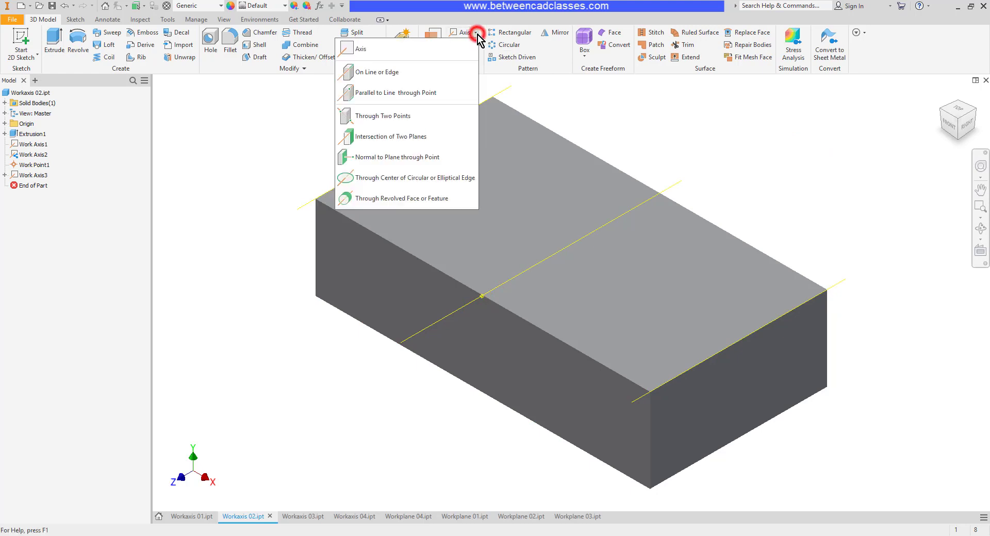
left_click(417, 116)
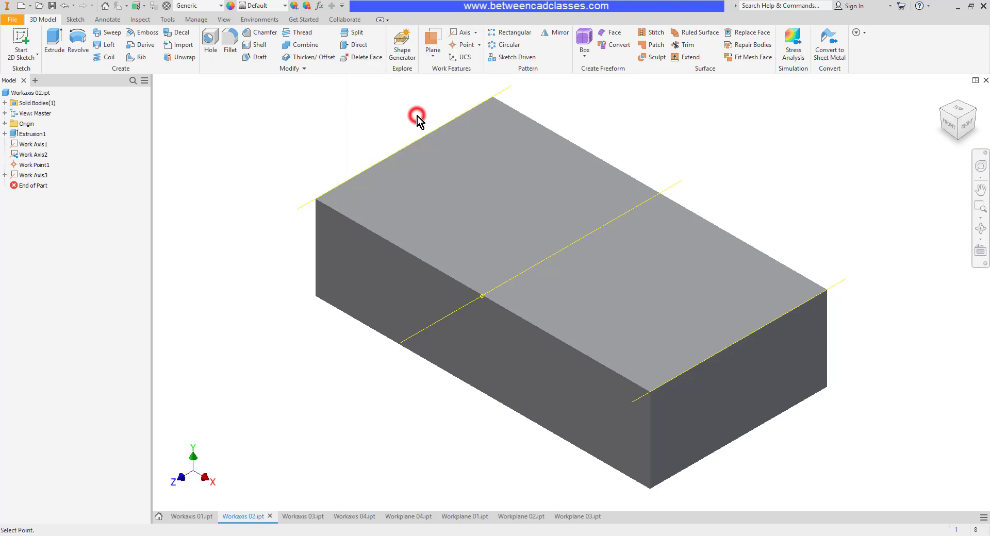
left_click(827, 295)
left_click(315, 298)
middle_click_drag(893, 422, 885, 366, "shift")
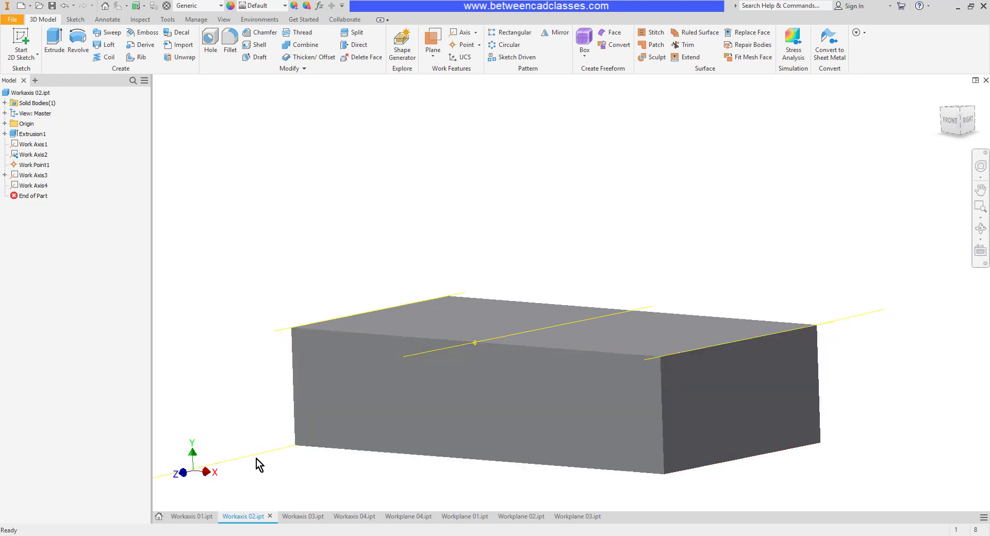
key("F6")
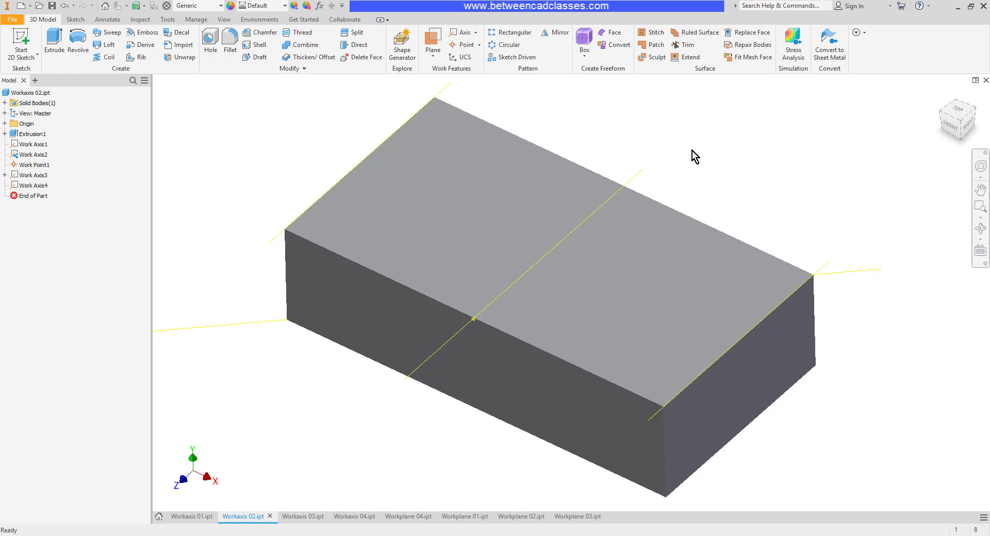
- Switch to the Workaxis 03 part and orbit it, trial-selecting both slanted notch faces
key("ctrl+Tab")
left_click(732, 133)
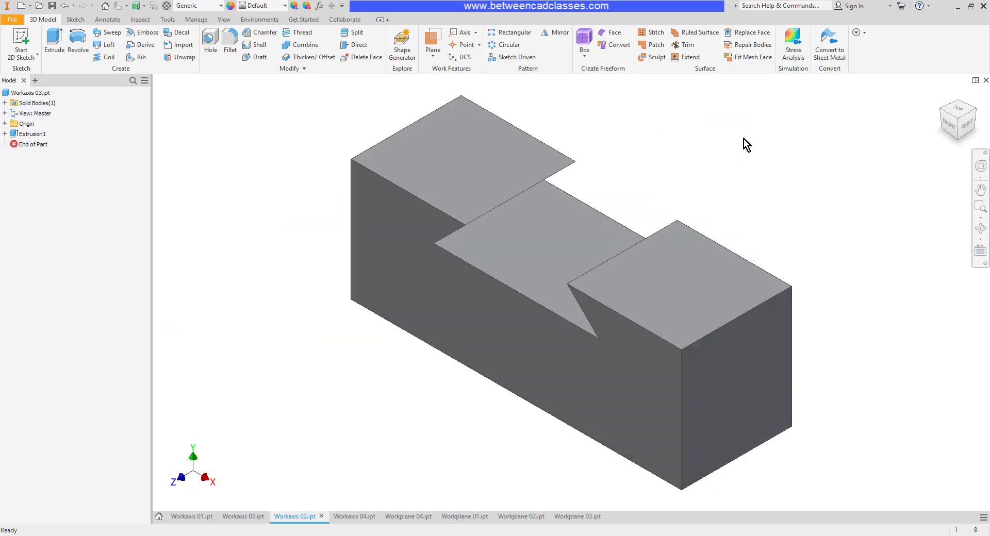
left_click(475, 33)
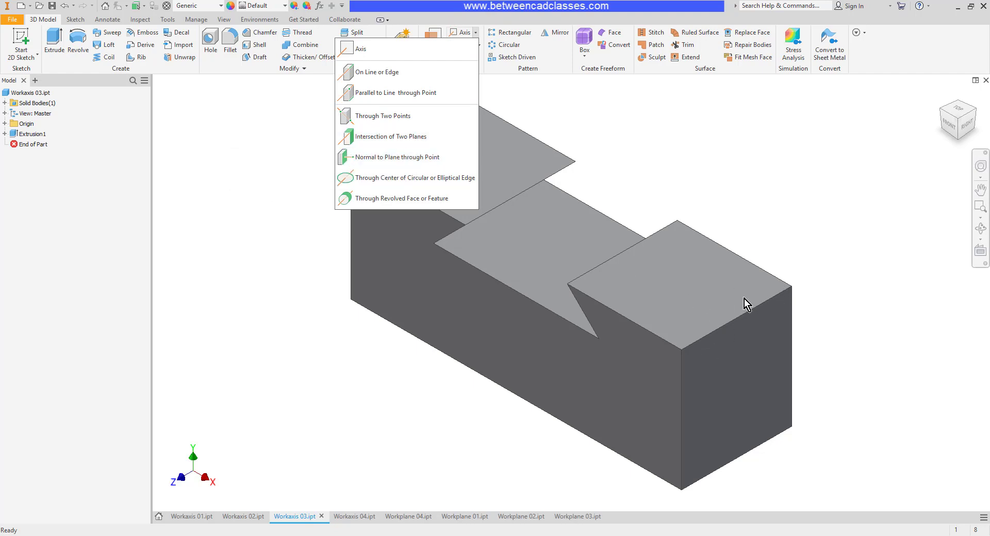
left_click(769, 156)
middle_click_drag(692, 275, 656, 251, "shift")
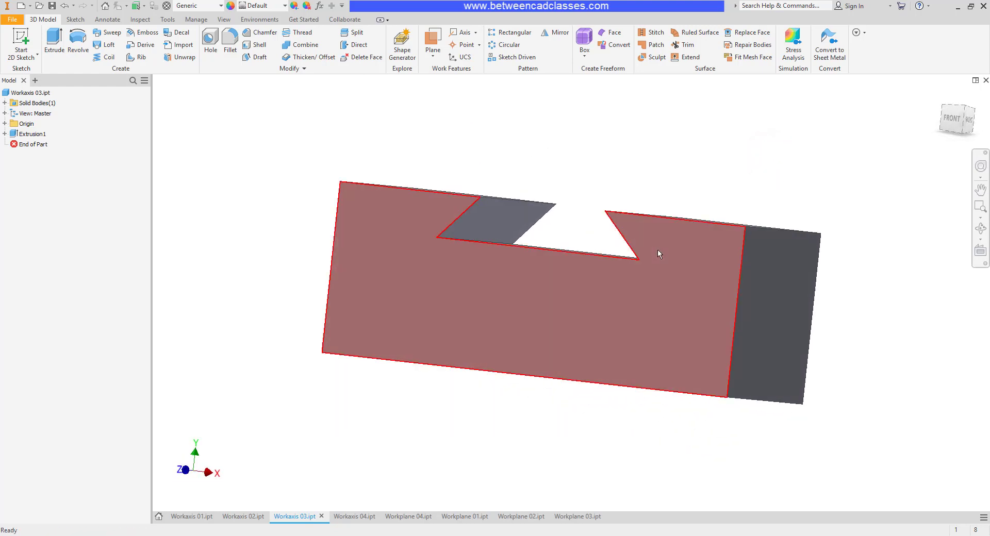
left_click(494, 219)
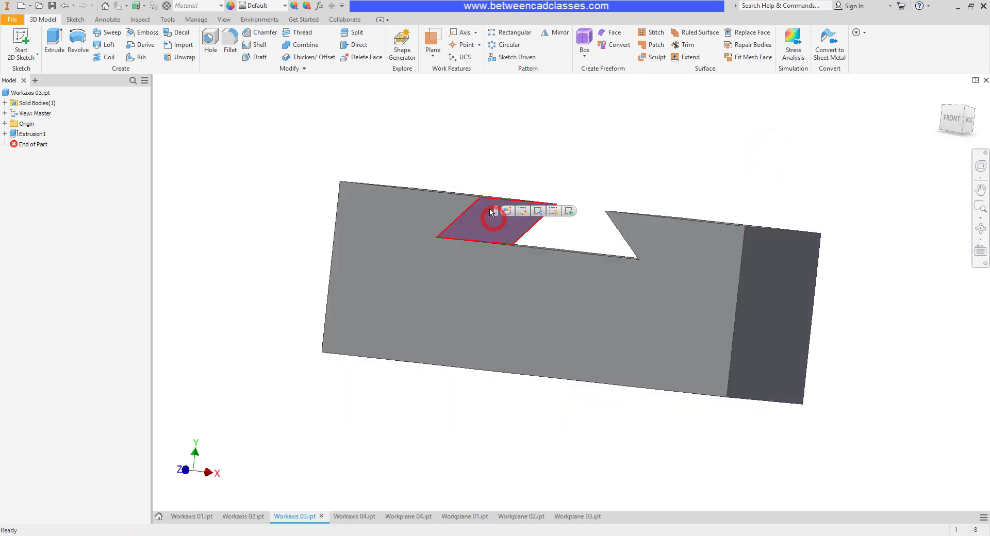
mouse_move(584, 246)
middle_mouse_down("shift")
mouse_move(643, 249)
mouse_move(681, 233)
middle_mouse_up("shift")
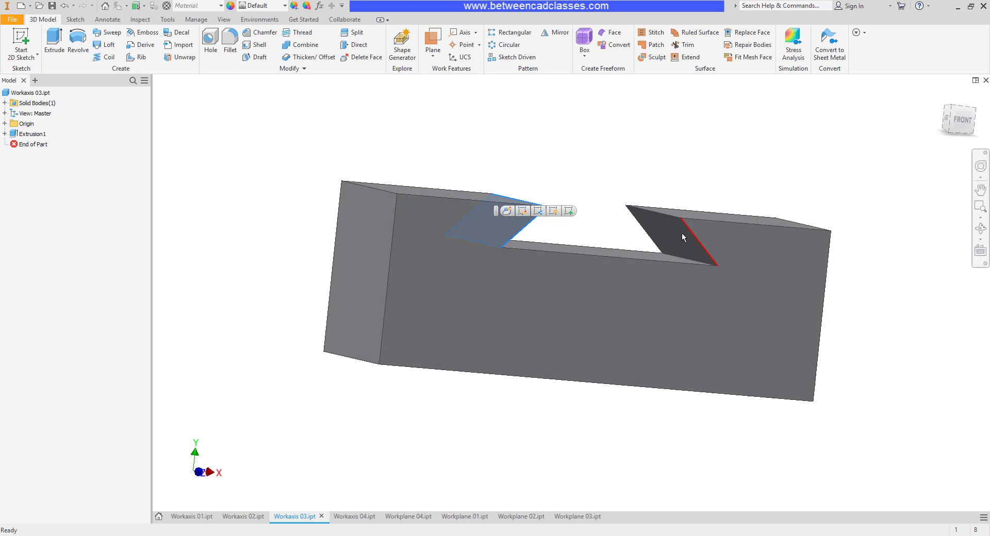
left_click(678, 232)
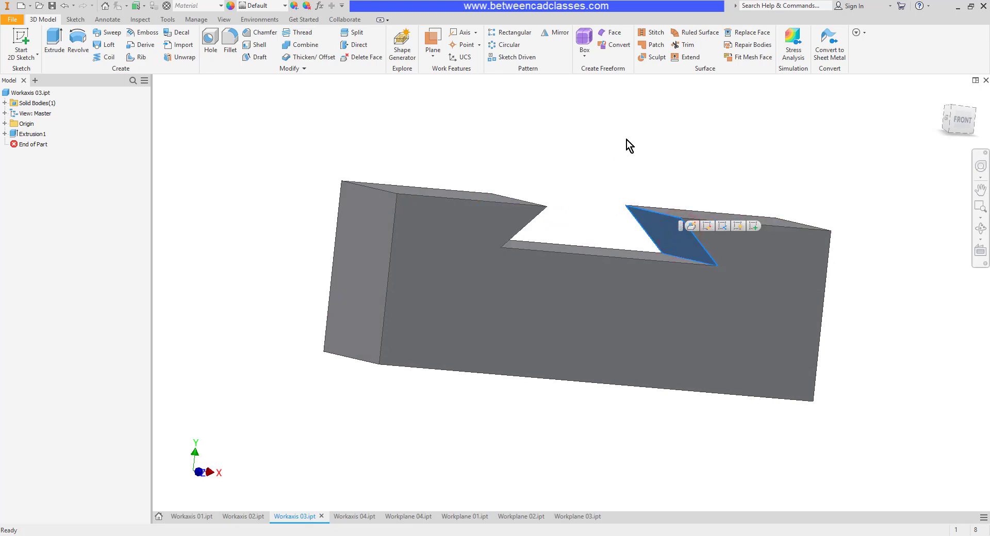
left_click(646, 130)
mouse_move(647, 130)
middle_mouse_down("shift")
mouse_move(699, 147)
mouse_move(636, 155)
mouse_move(592, 134)
middle_mouse_up("shift")
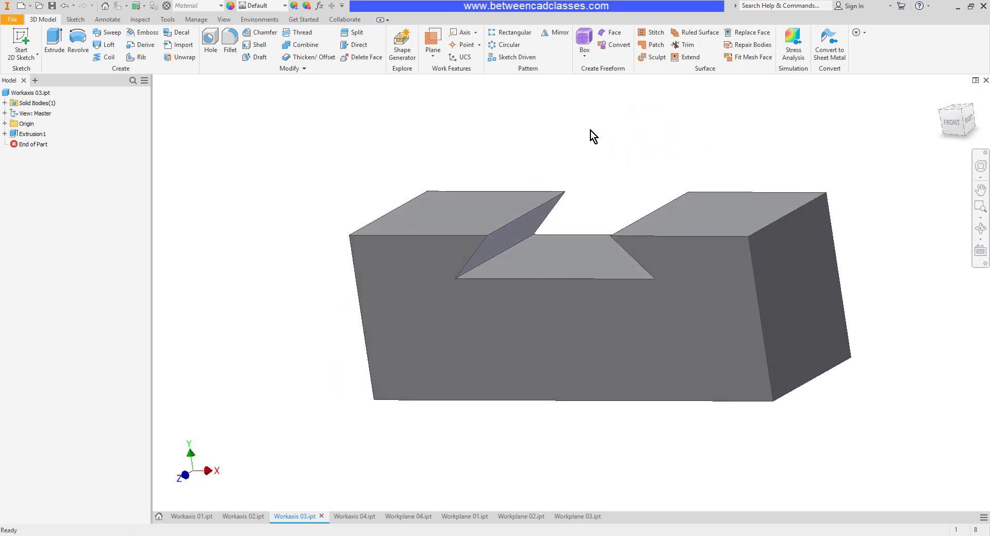
- Create a work axis at the intersection of the notch's two slanted faces
left_click(475, 32)
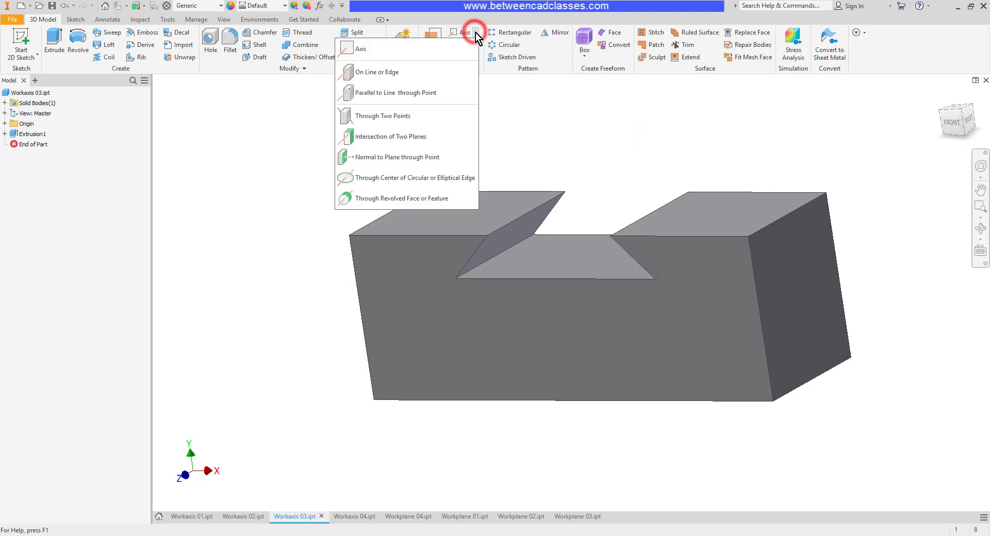
left_click(422, 134)
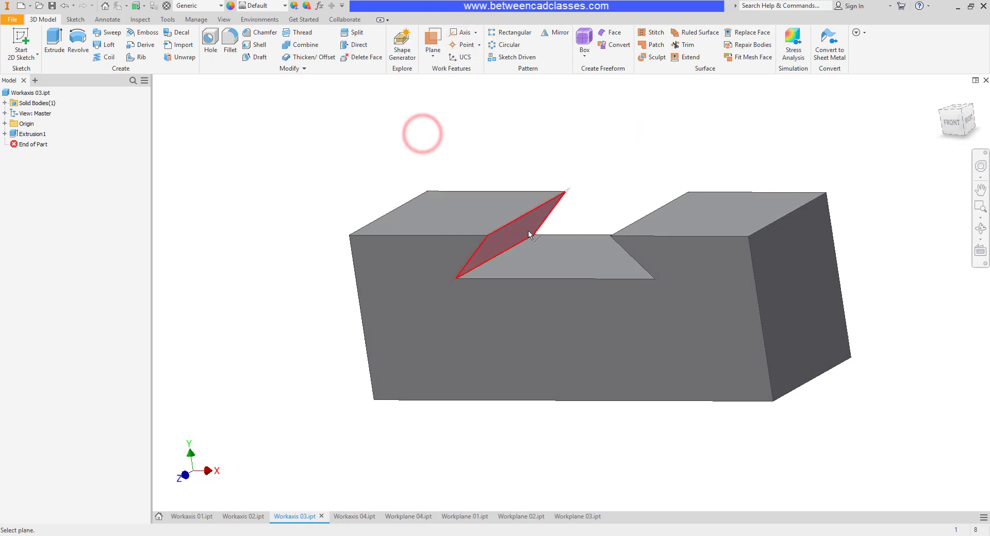
left_click(528, 230)
mouse_move(607, 192)
middle_mouse_down("shift")
mouse_move(671, 177)
mouse_move(676, 221)
middle_mouse_up("shift")
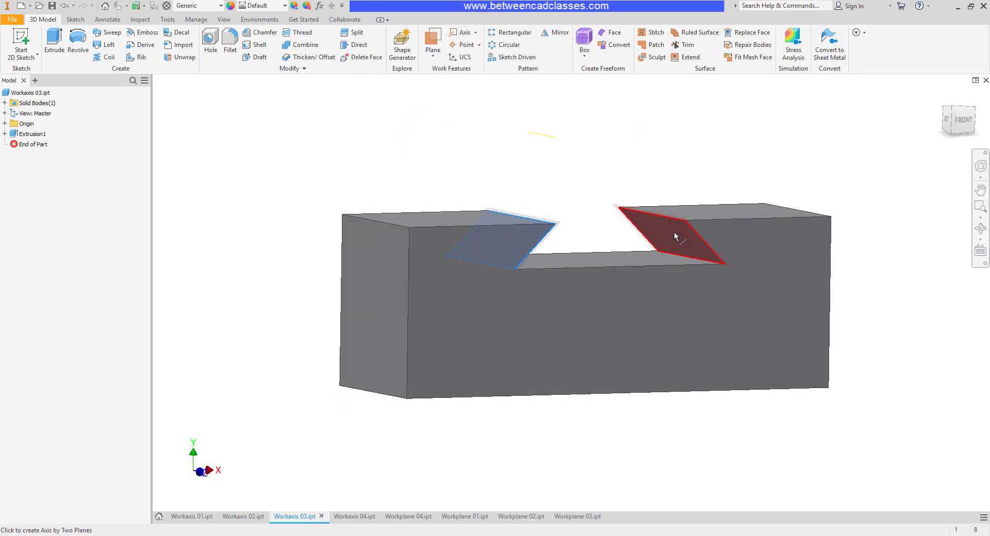
left_click(673, 231)
mouse_move(695, 148)
middle_mouse_down("shift")
mouse_move(689, 190)
mouse_move(704, 189)
mouse_move(687, 179)
middle_mouse_up("shift")
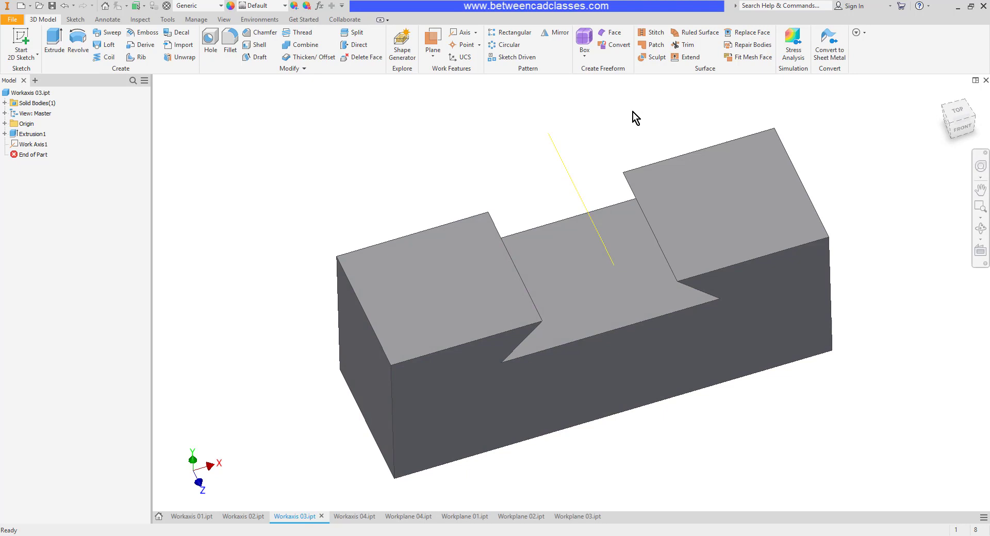
- Switch to the Workaxis 04 pyramid part and orbit it to a side-on view
key("ctrl+Tab")
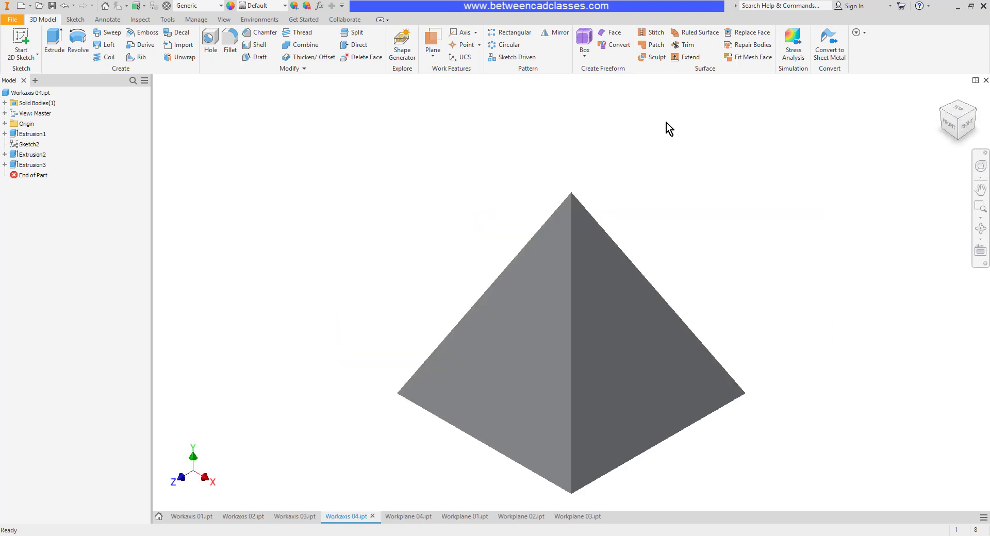
left_click(476, 32)
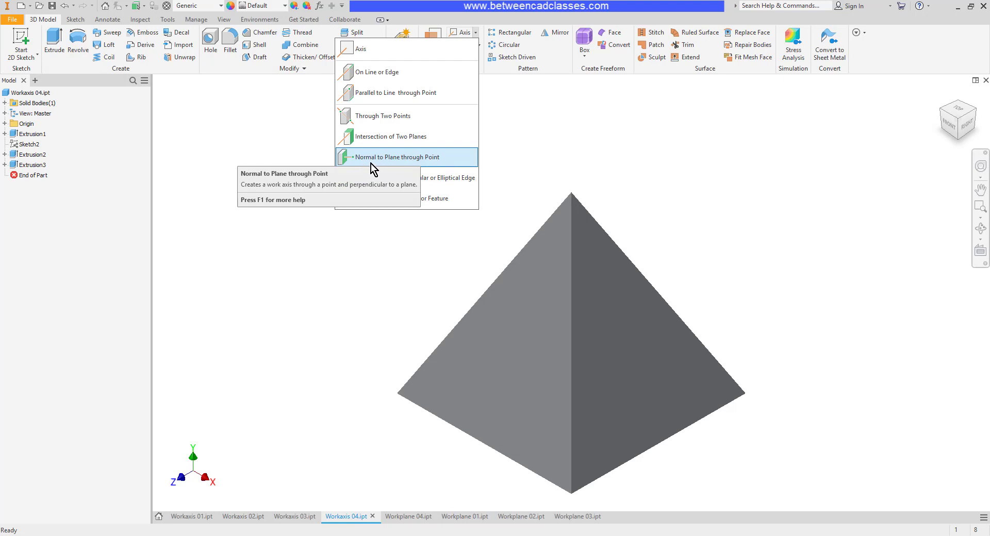
mouse_move(688, 188)
middle_mouse_down("shift")
mouse_move(744, 290)
mouse_move(736, 279)
mouse_move(645, 381)
middle_mouse_up("shift")
middle_click_drag(777, 280, 775, 255, "shift")
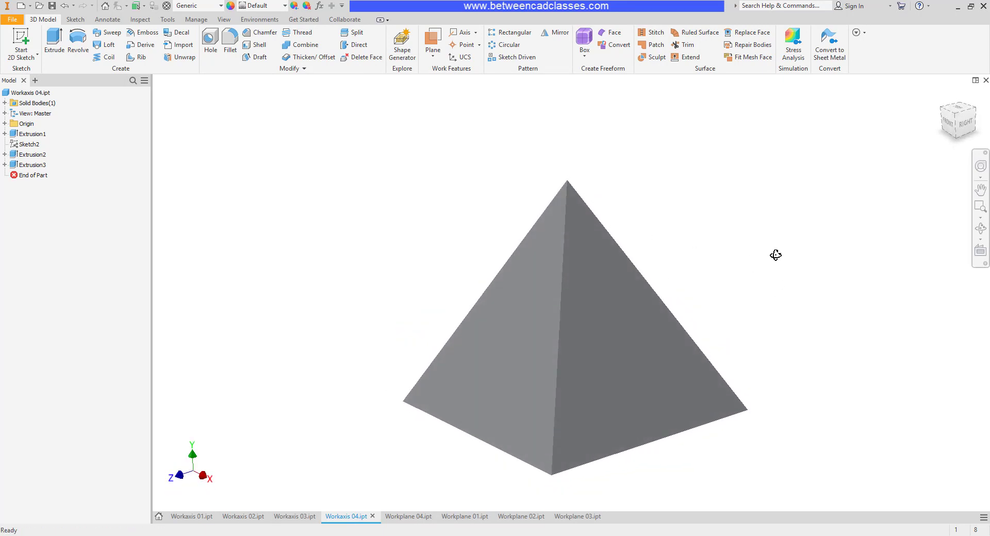
- Create a work axis normal to the pyramid's bottom face through its apex
left_click(474, 31)
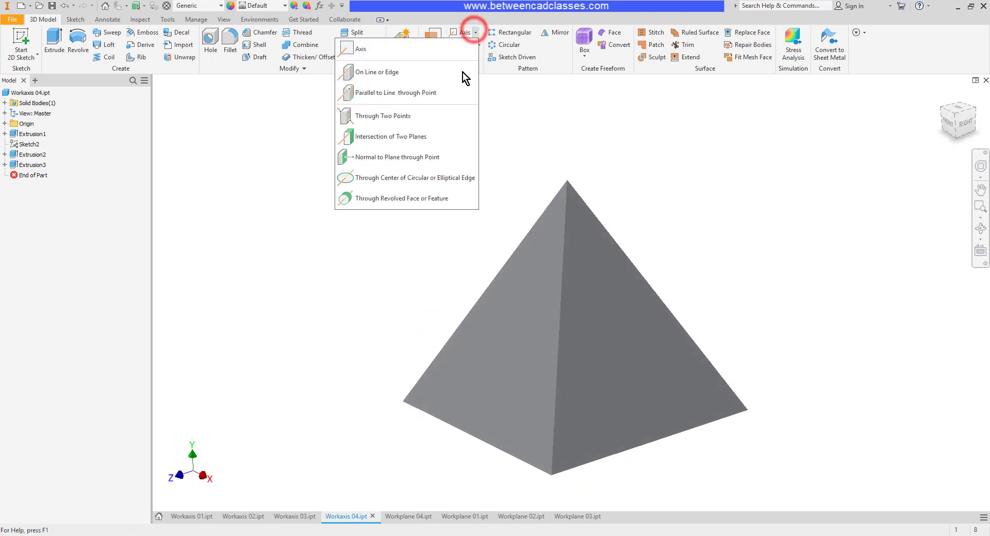
left_click(416, 160)
middle_click_drag(751, 258, 603, 395, "shift")
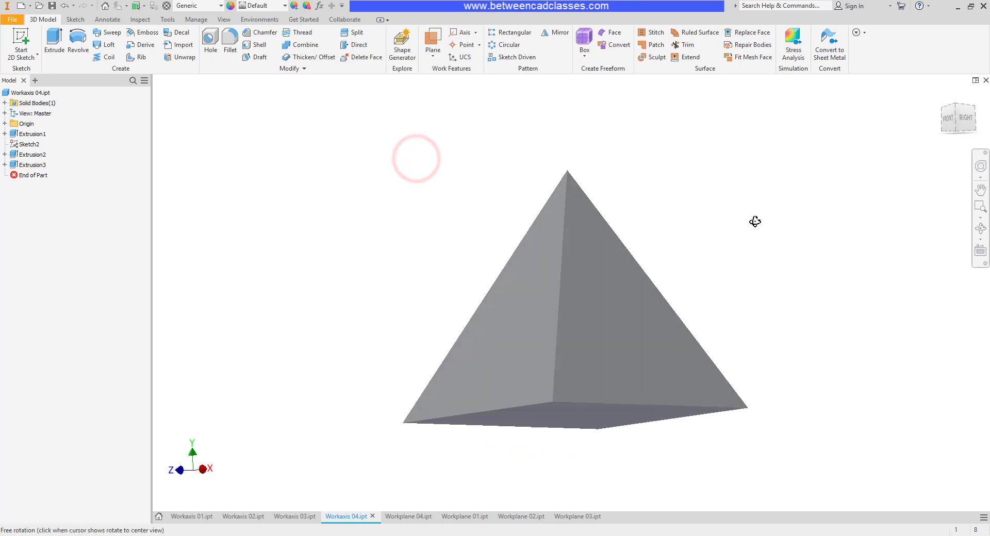
left_click(603, 400)
mouse_move(745, 214)
middle_mouse_down("shift")
mouse_move(749, 247)
mouse_move(658, 227)
middle_mouse_up("shift")
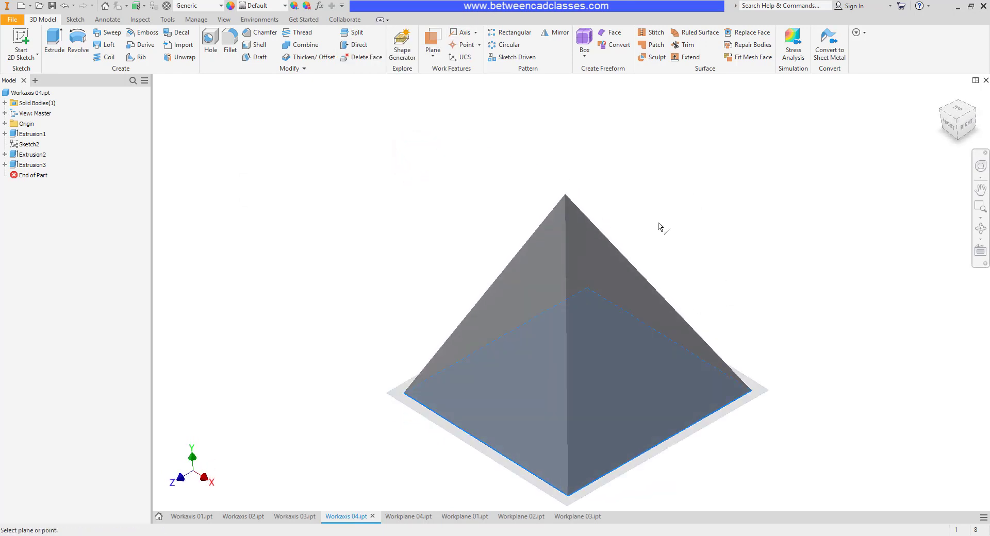
left_click(566, 195)
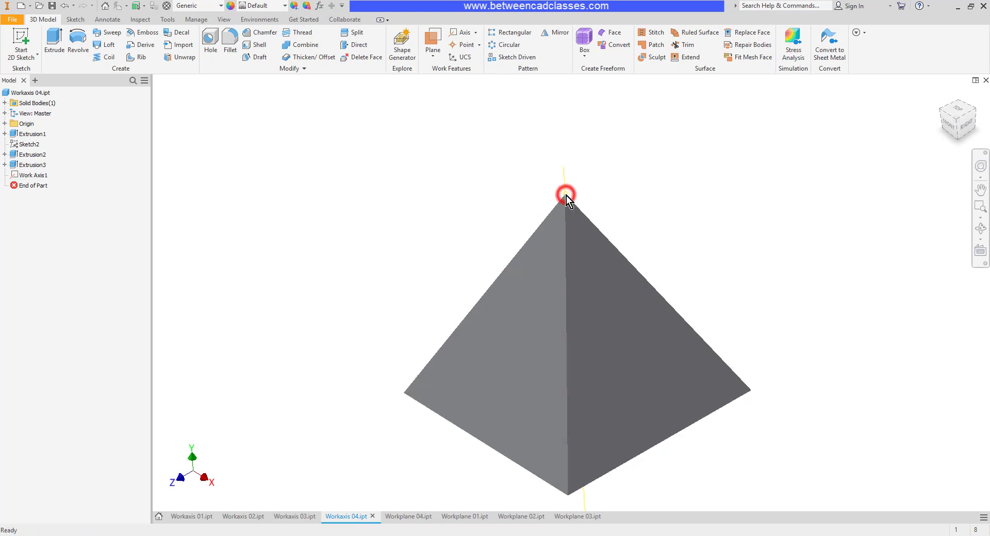
mouse_move(747, 228)
middle_mouse_down("shift")
mouse_move(744, 155)
mouse_move(735, 225)
mouse_move(747, 223)
mouse_move(739, 224)
middle_mouse_up("shift")
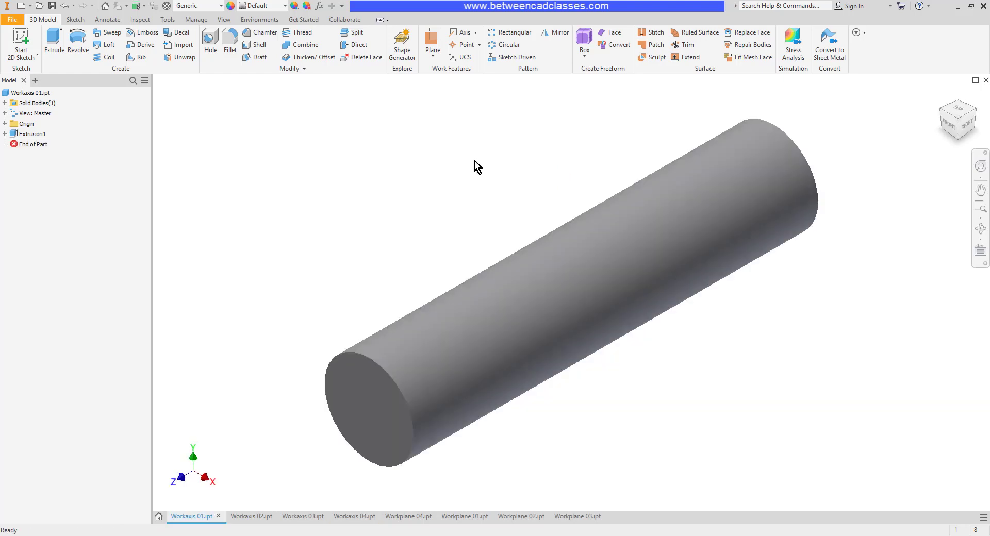
- Try a work axis through the cylinder's circular end edge centre, then undo it
left_click(475, 34)
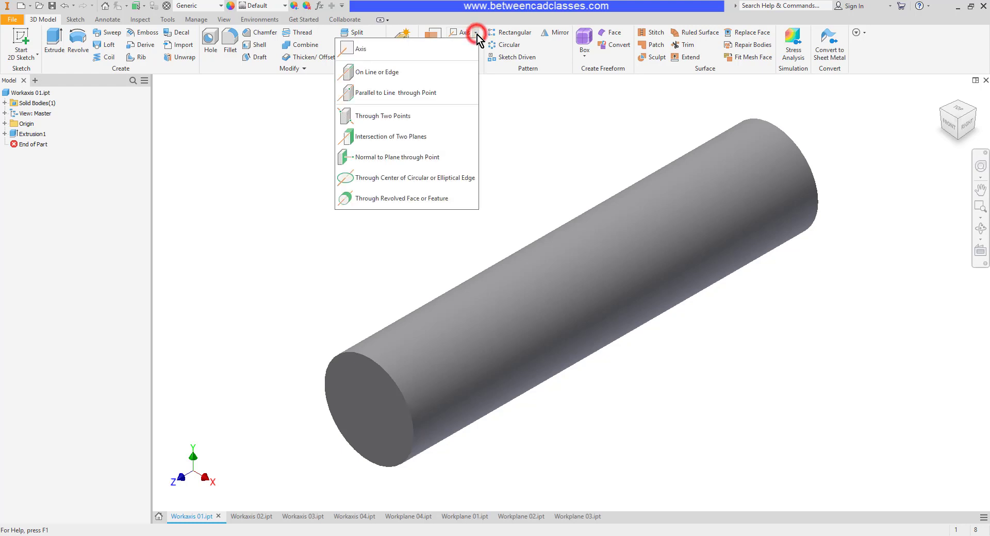
left_click(403, 181)
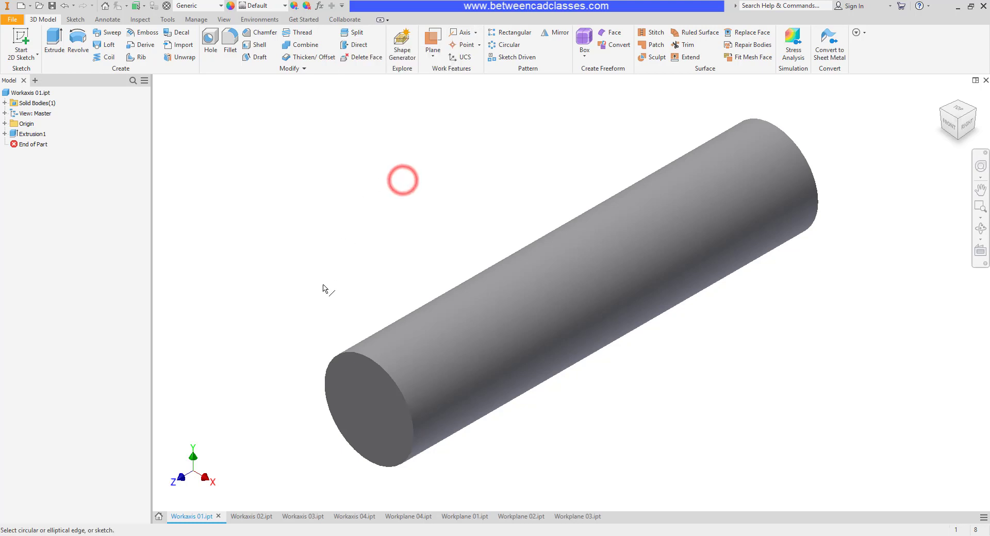
left_click(325, 383)
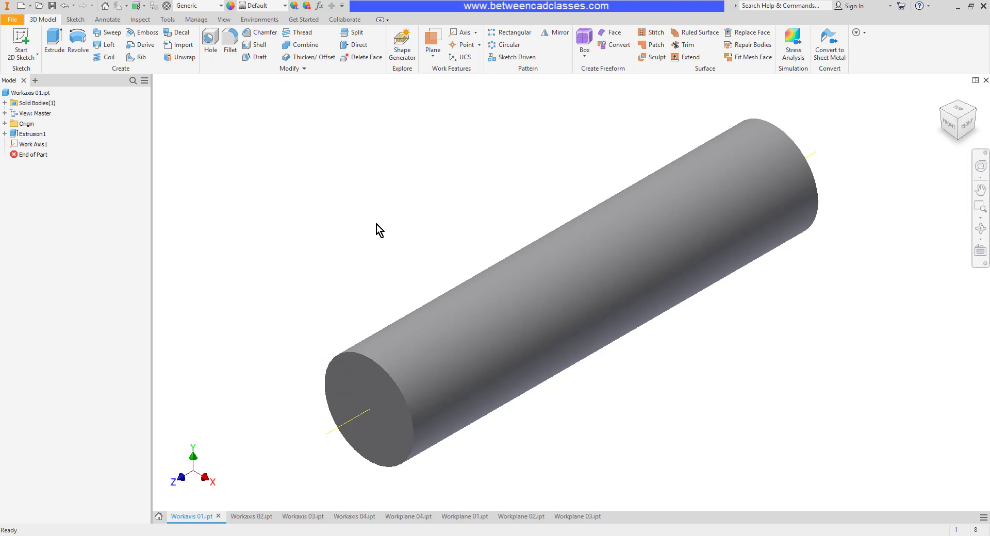
key("ctrl+z")
- Create a Through Revolved Face work axis from the cylinder's curved surface
left_click(475, 33)
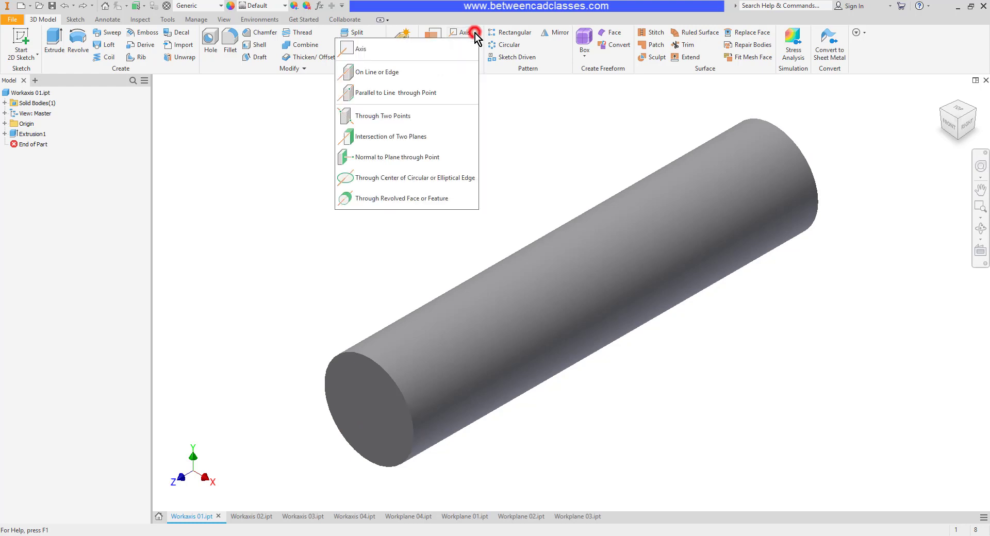
left_click(433, 202)
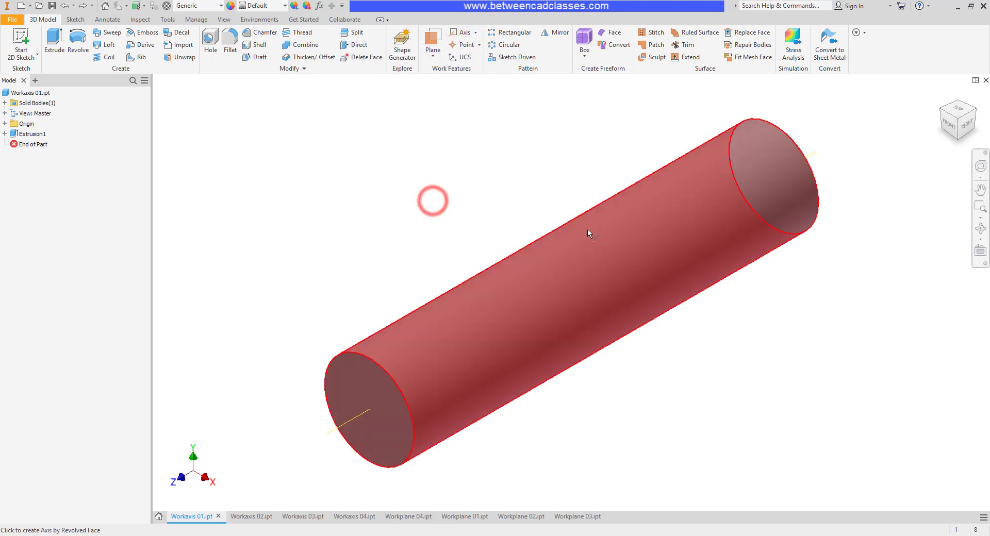
left_click(604, 262)
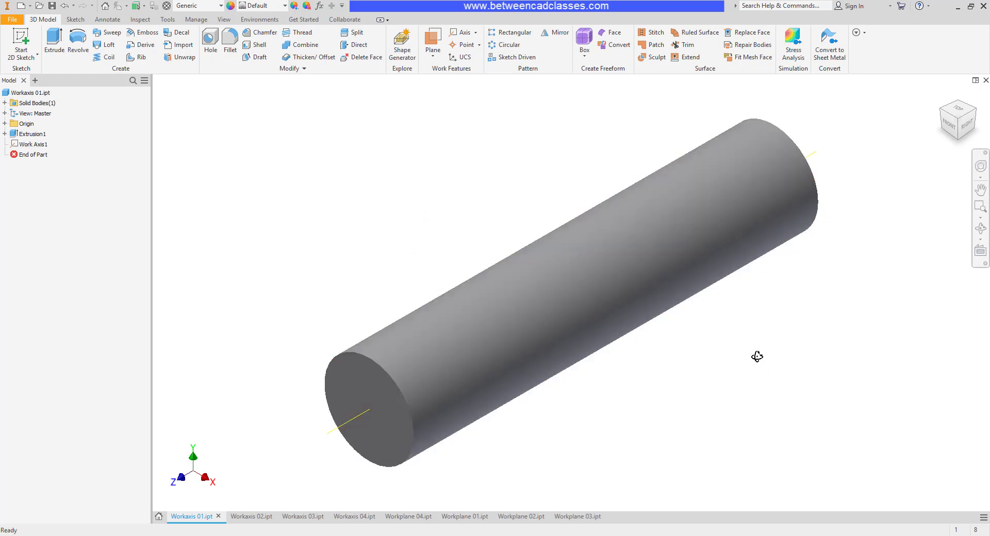
mouse_move(758, 356)
middle_mouse_down("shift")
mouse_move(718, 364)
mouse_move(762, 351)
middle_mouse_up("shift")
left_click(511, 140)
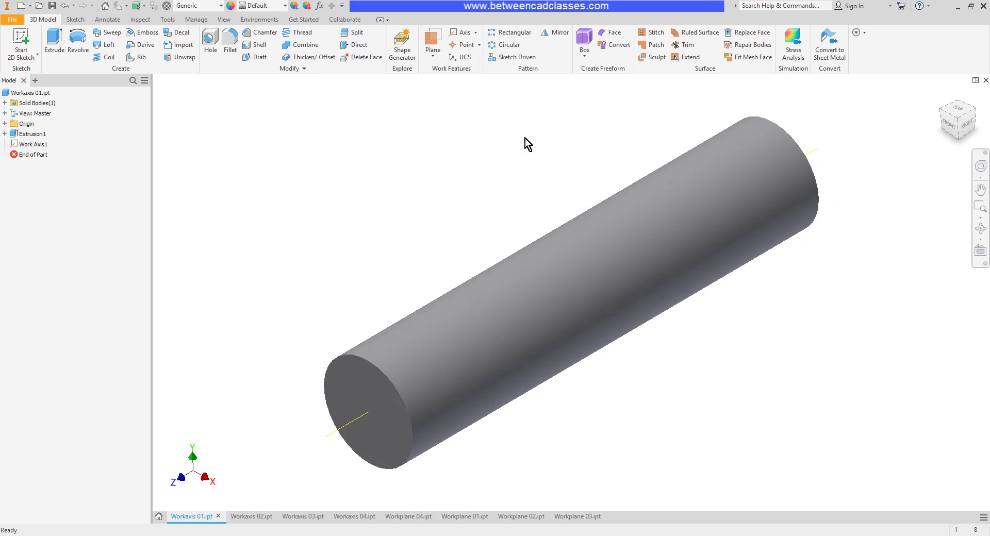
- Create Work Axis2 with the general Axis command by picking the cylinder's circular end edge
left_click(475, 34)
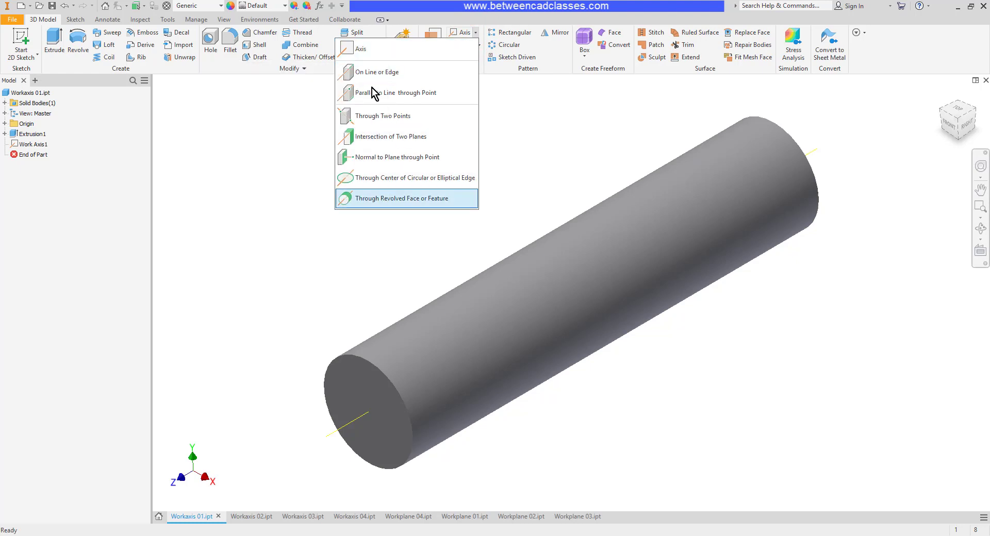
left_click(534, 141)
left_click(477, 34)
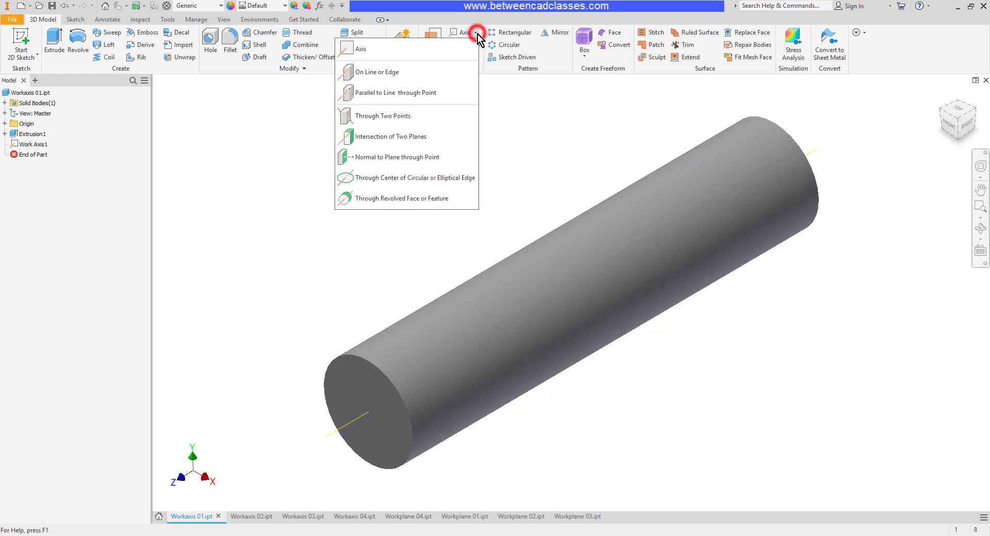
left_click(366, 52)
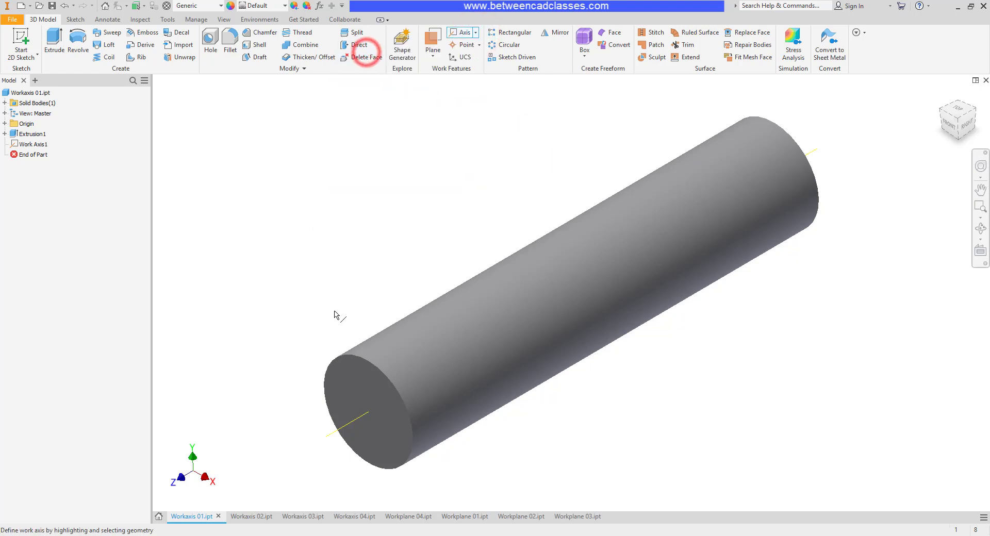
left_click(362, 360)
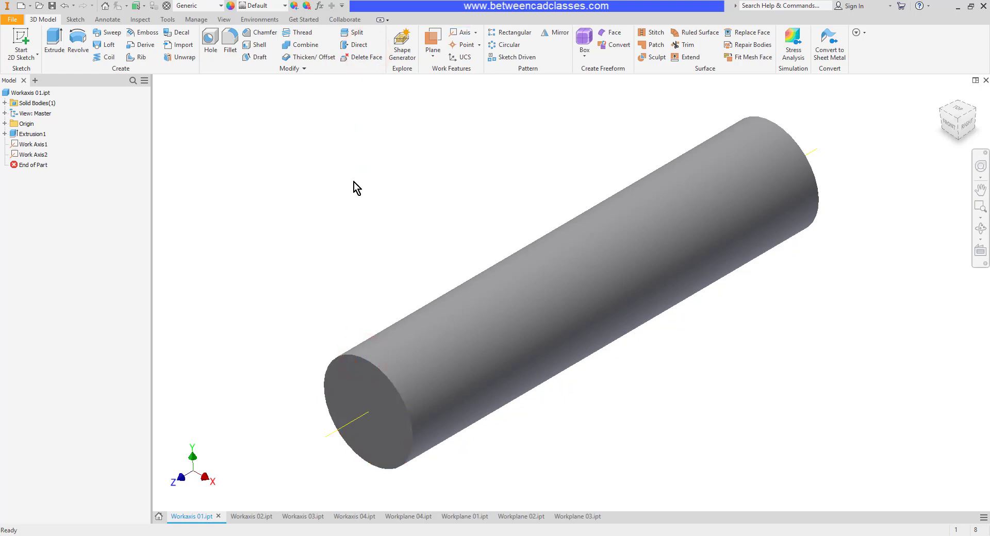